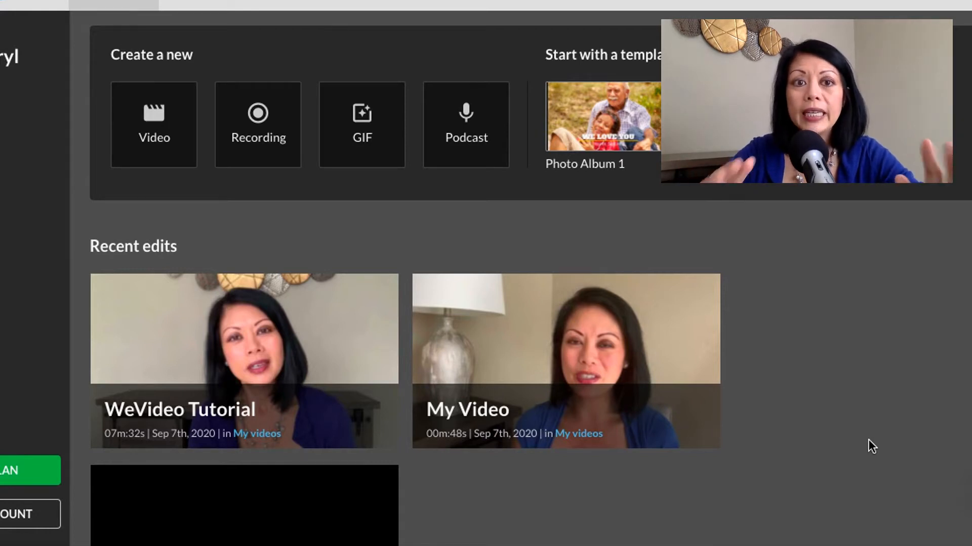
Step: Create a new horizontal 16:9 video saved to the existing My videos project
{"action": "left_click", "coordinate": [152, 132]}
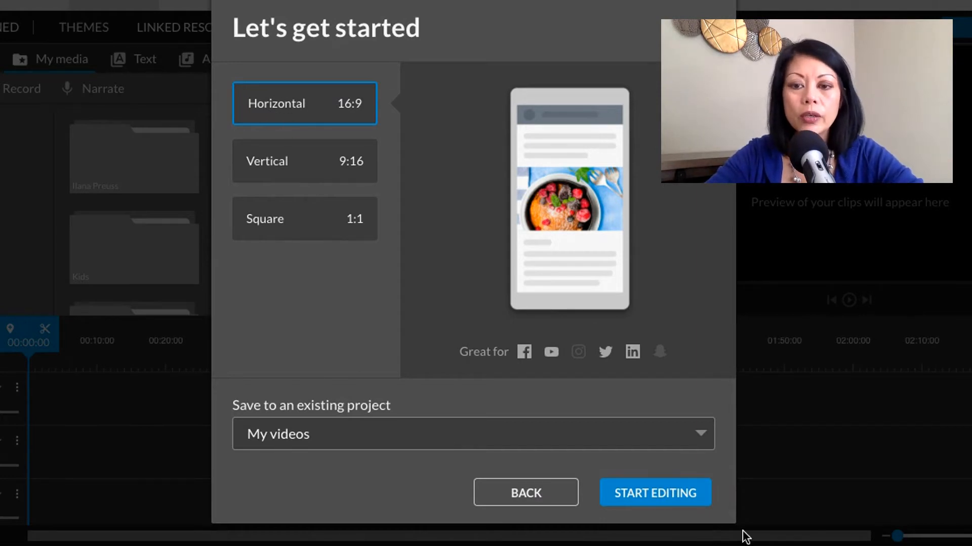
{"action": "left_click", "coordinate": [669, 494]}
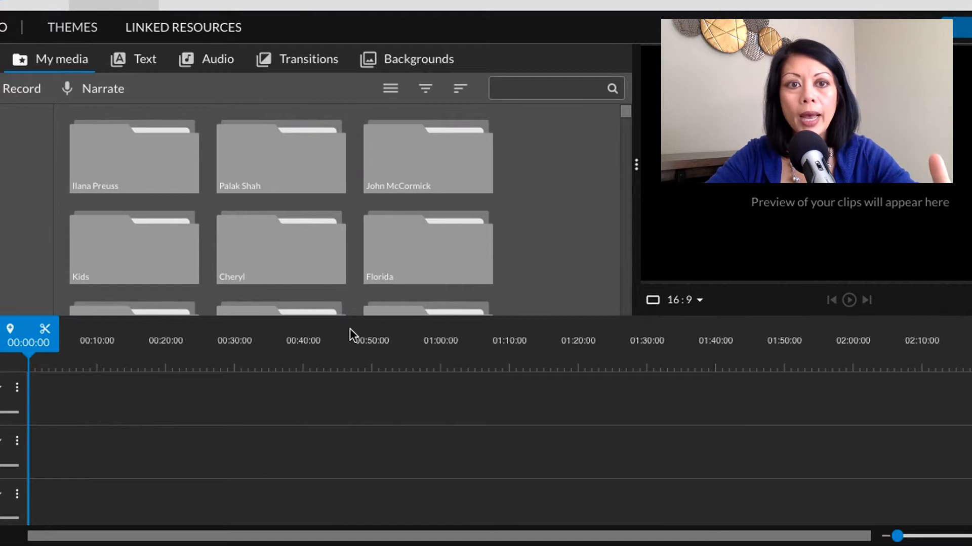
Step: Find the 00:54:17 talking-head clip in the presenter's media folder and place it at the start of the middle track
{"action": "scroll", "coordinate": [288, 245], "scroll_direction": "down", "scroll_amount": 2}
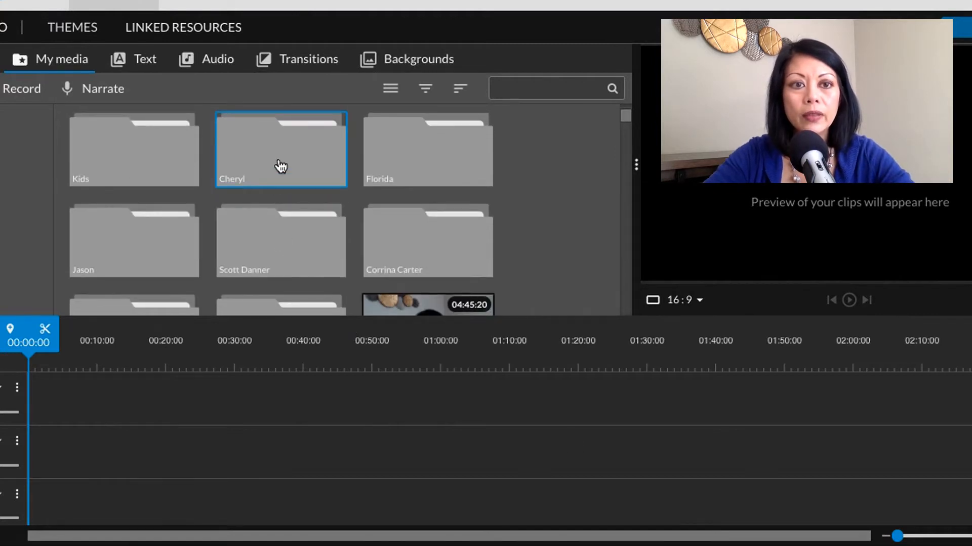
{"action": "double_click", "coordinate": [279, 162]}
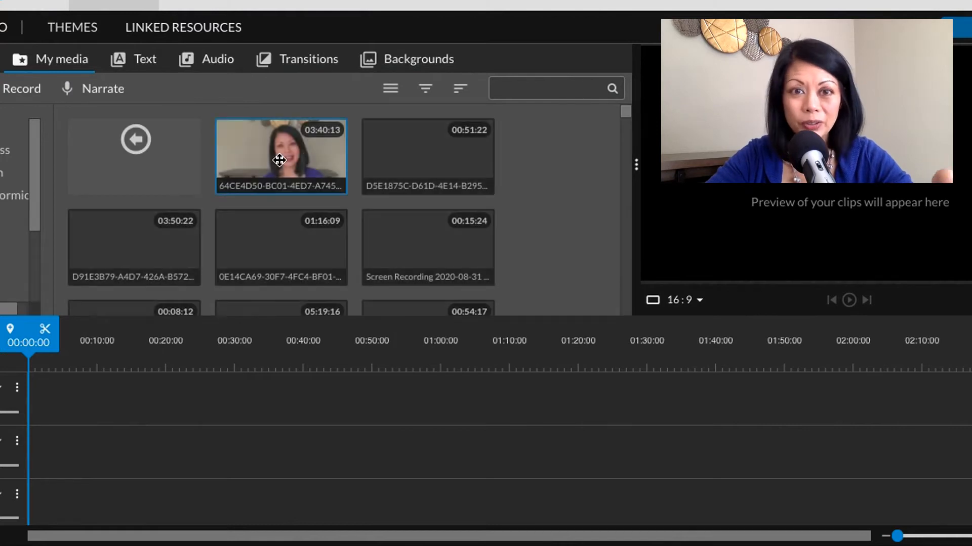
{"action": "scroll", "coordinate": [357, 283], "scroll_direction": "down", "scroll_amount": 4}
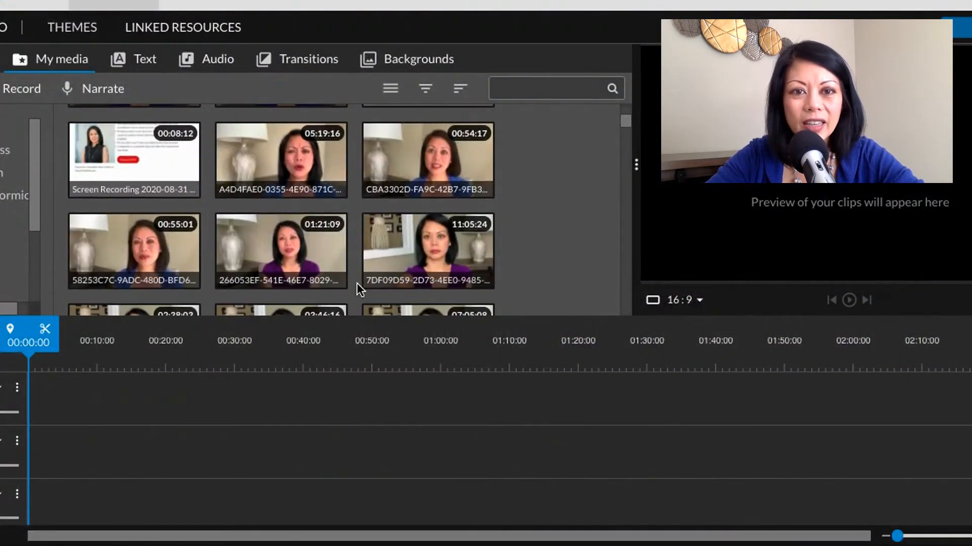
{"action": "left_click_drag", "start_coordinate": [438, 152], "coordinate": [281, 455]}
{"action": "left_click_drag", "start_coordinate": [171, 427], "coordinate": [40, 451]}
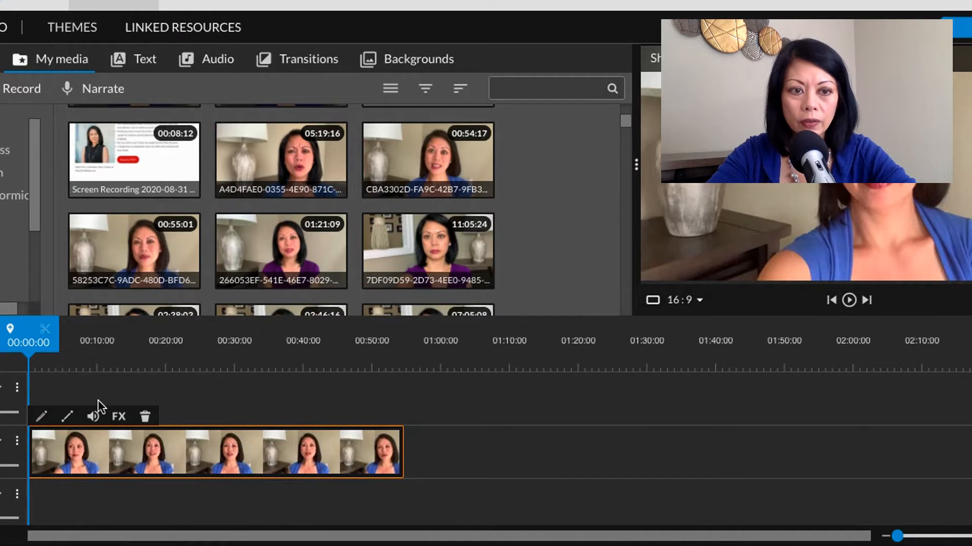
Step: Cut off the clip's opening at 00:03:22, close the gap at the timeline's start, and play the new beginning
{"action": "left_click", "coordinate": [317, 480]}
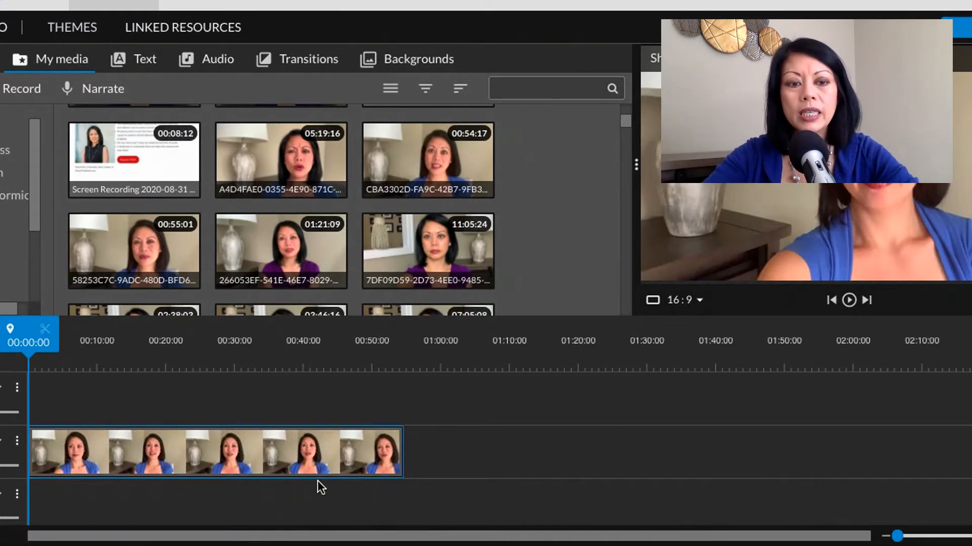
{"action": "key", "text": "space"}
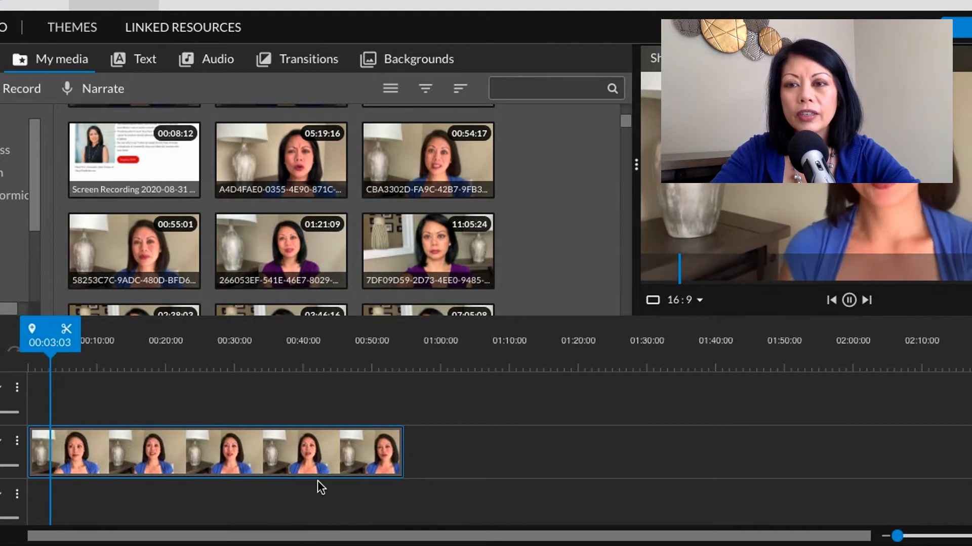
{"action": "key", "text": "space"}
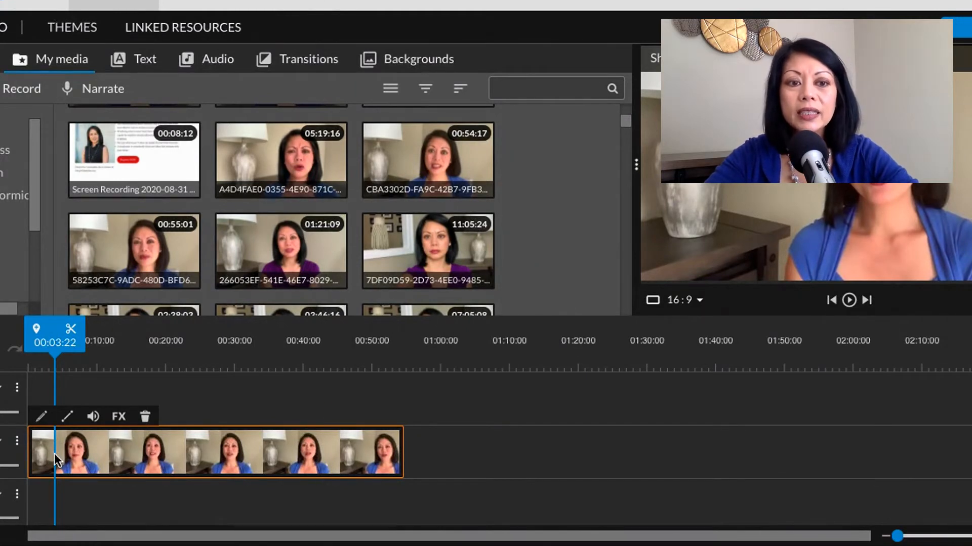
{"action": "left_click", "coordinate": [71, 335]}
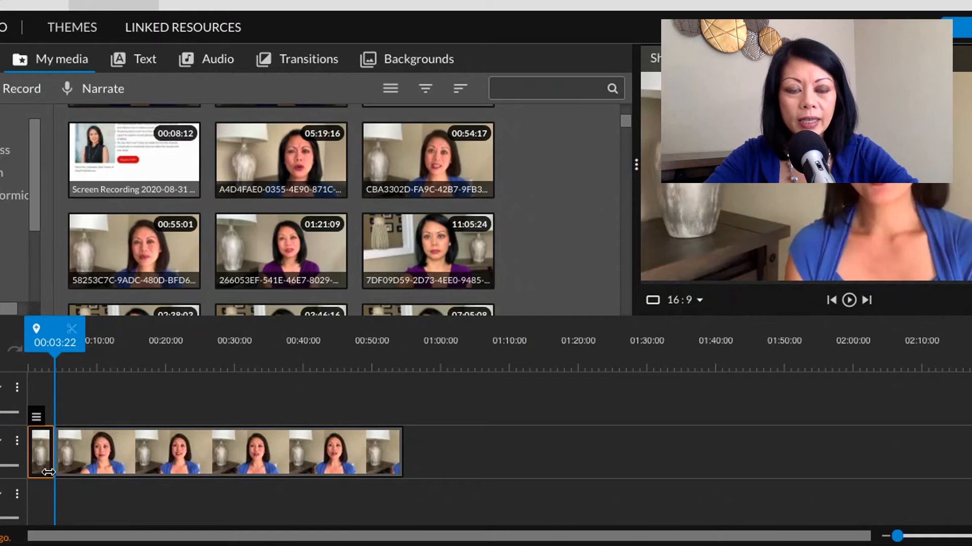
{"action": "key", "text": "Delete"}
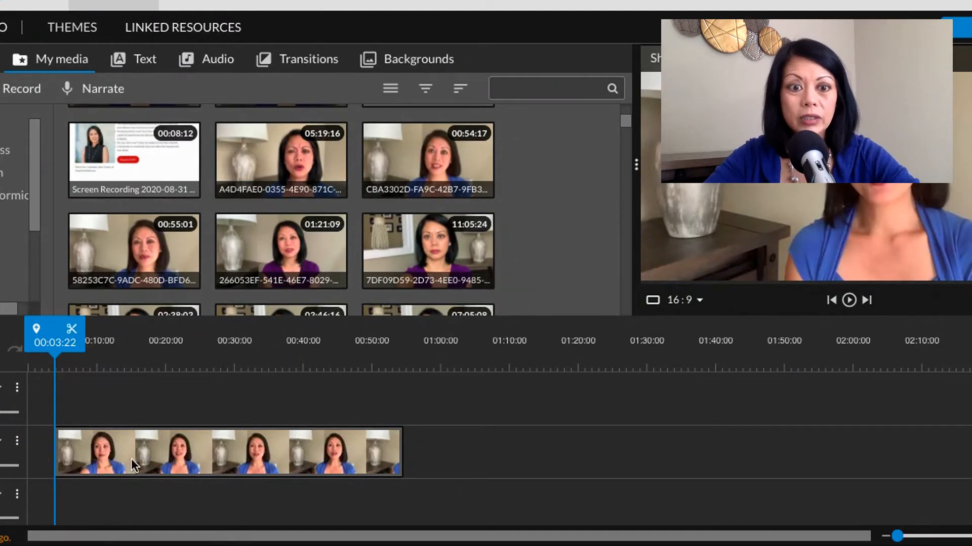
{"action": "left_click_drag", "start_coordinate": [150, 456], "coordinate": [91, 463]}
{"action": "key", "text": "space"}
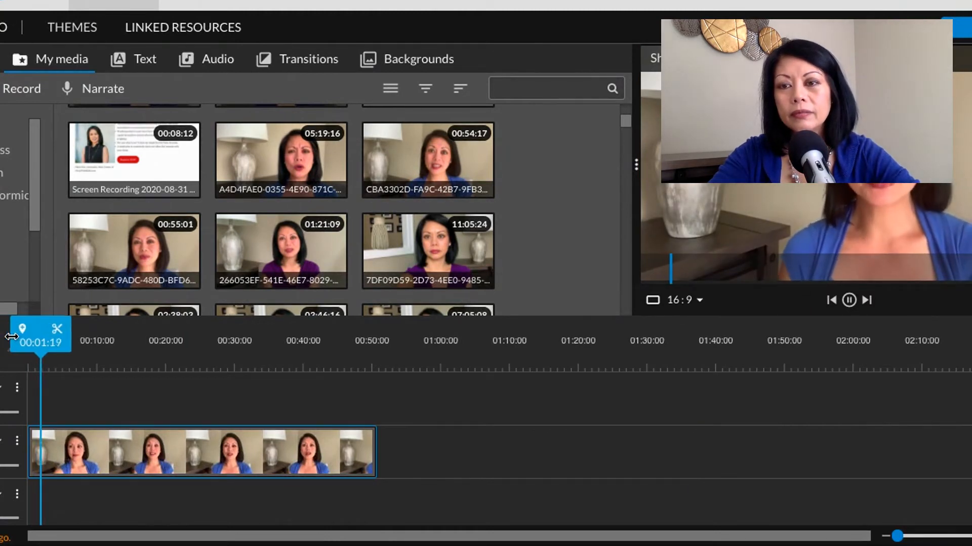
{"action": "key", "text": "space"}
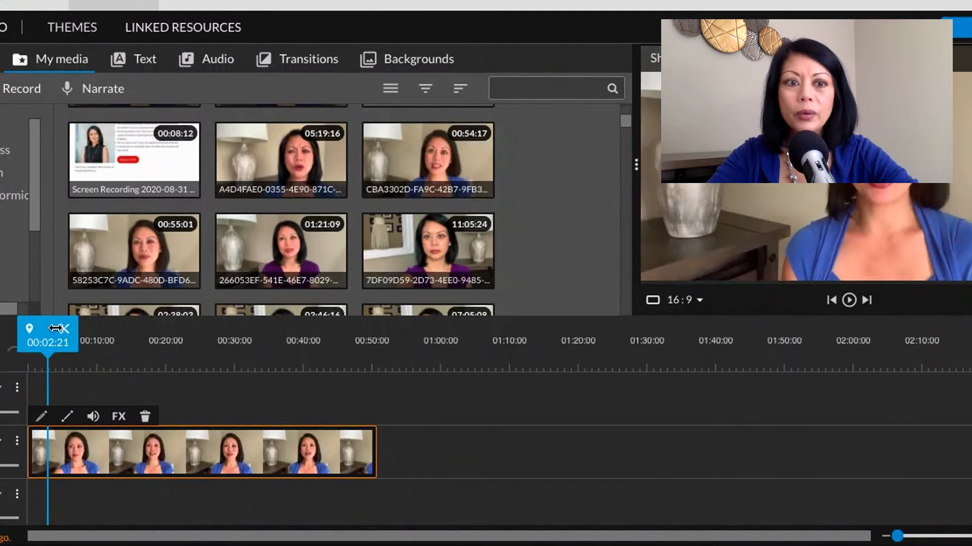
Step: Split the clip near its end at 00:48:13 and delete the leftover tail
{"action": "left_click_drag", "start_coordinate": [44, 326], "coordinate": [350, 394]}
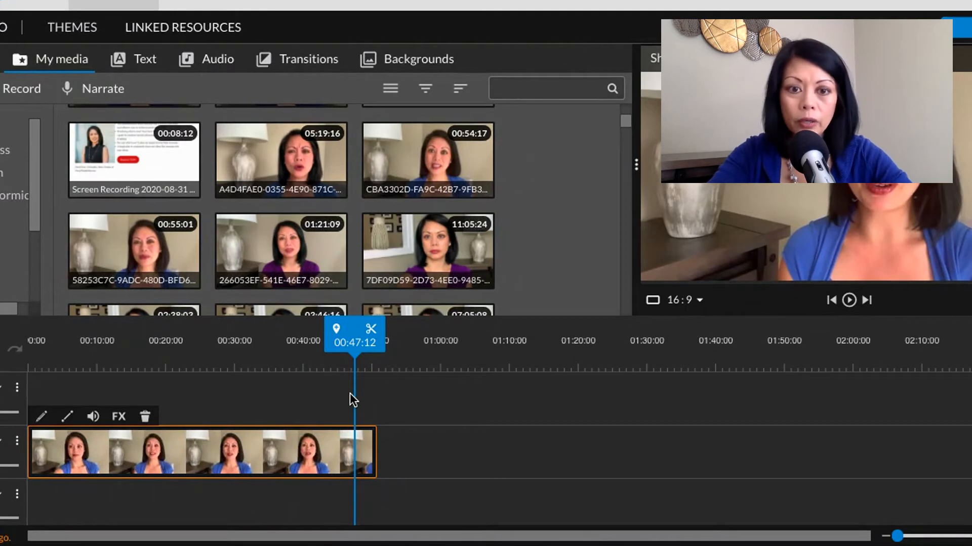
{"action": "key", "text": "space"}
{"action": "key", "text": "space"}
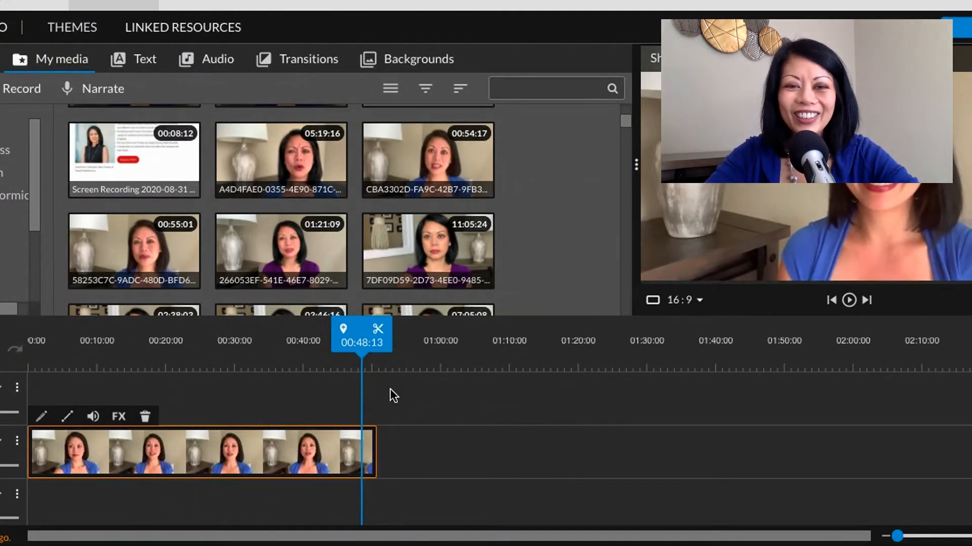
{"action": "left_click", "coordinate": [380, 330]}
{"action": "left_click", "coordinate": [369, 447]}
{"action": "left_click", "coordinate": [369, 448]}
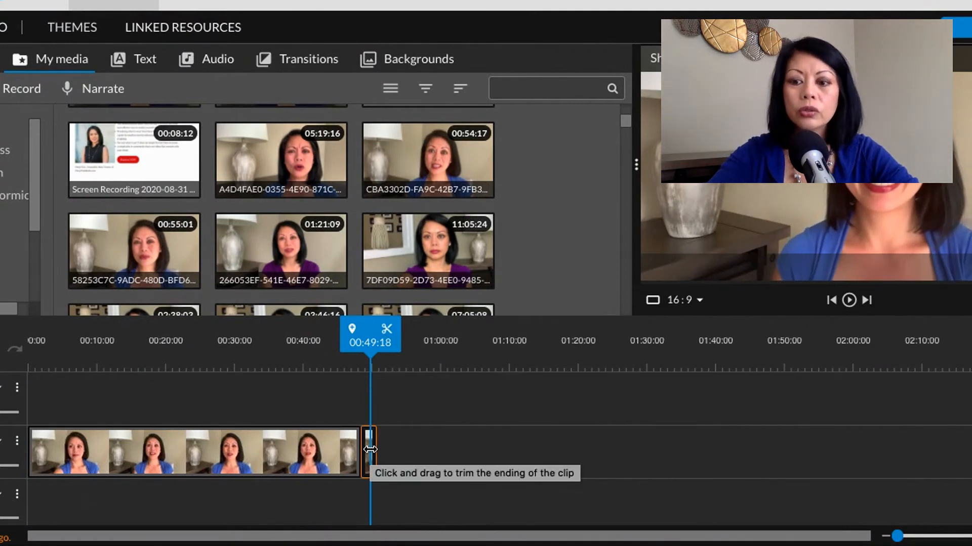
{"action": "key", "text": "Delete"}
Step: Play the trimmed clip from the beginning of the timeline with the volume raised
{"action": "left_click_drag", "start_coordinate": [364, 330], "coordinate": [28, 334]}
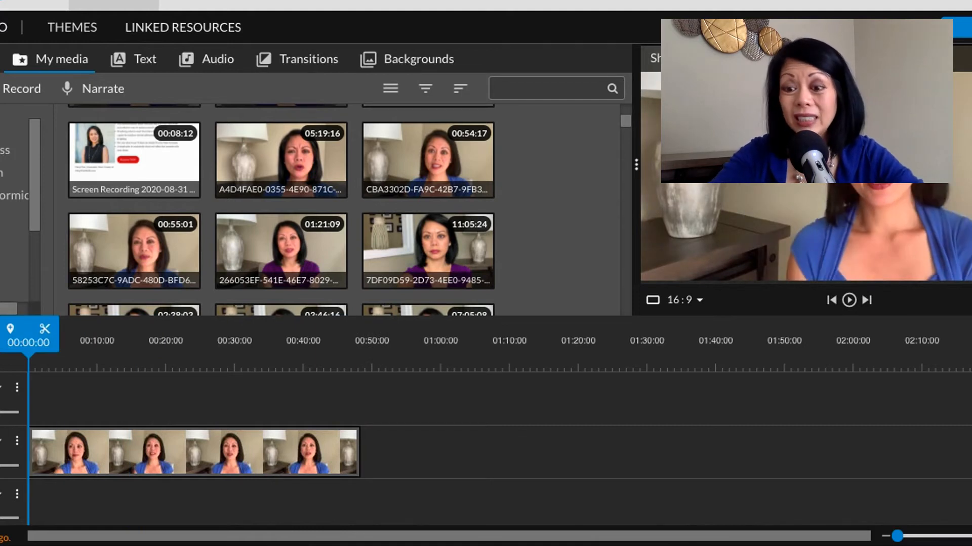
{"action": "key", "text": "XF86AudioRaiseVolume"}
{"action": "key", "text": "space"}
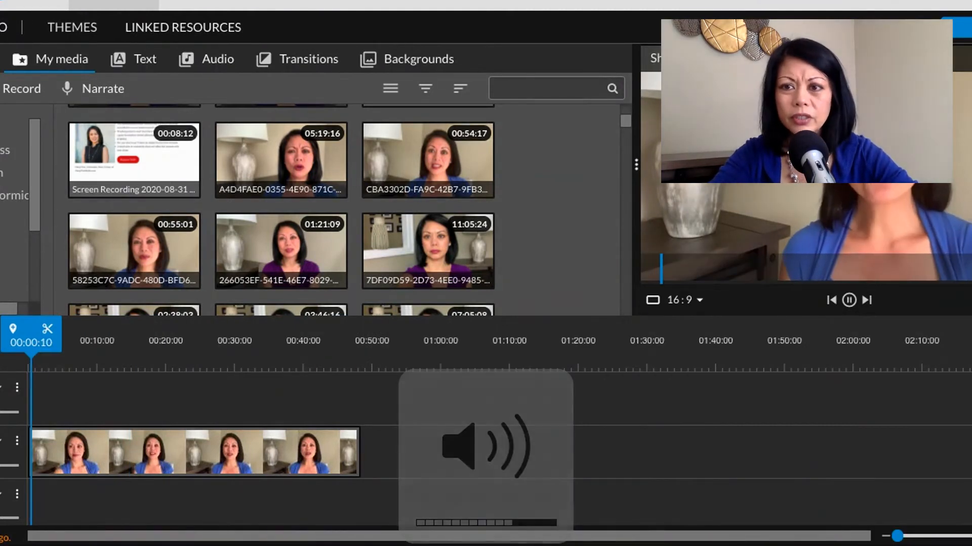
{"action": "key", "text": "space"}
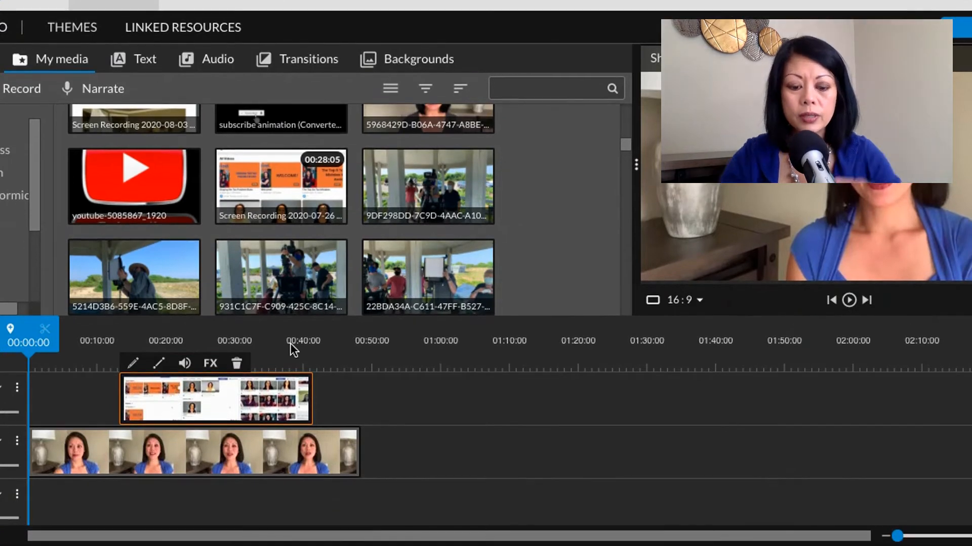
Step: Place the Split - Lower third motion title at the start of the track above the main clip
{"action": "scroll", "coordinate": [291, 201], "scroll_direction": "up", "scroll_amount": 2}
{"action": "scroll", "coordinate": [291, 201], "scroll_direction": "up", "scroll_amount": 2}
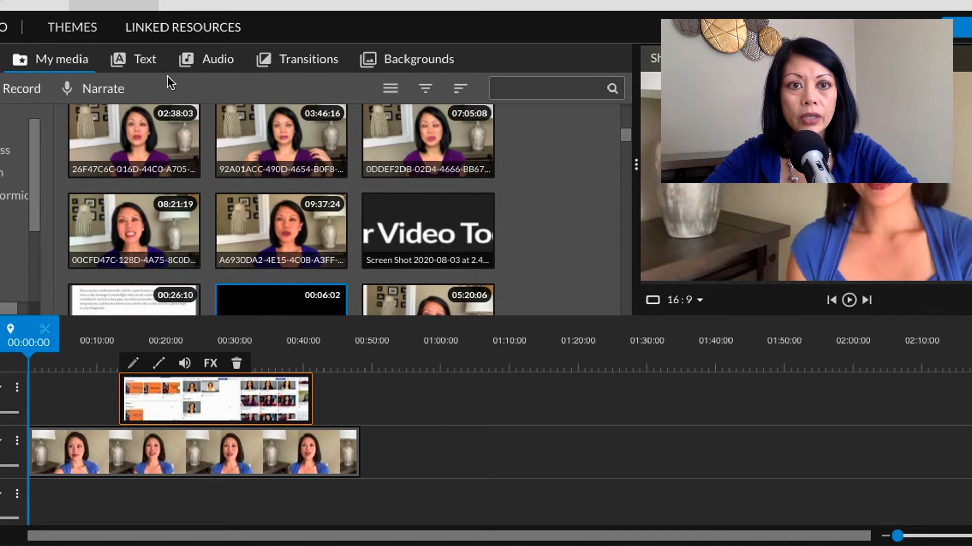
{"action": "left_click", "coordinate": [145, 61]}
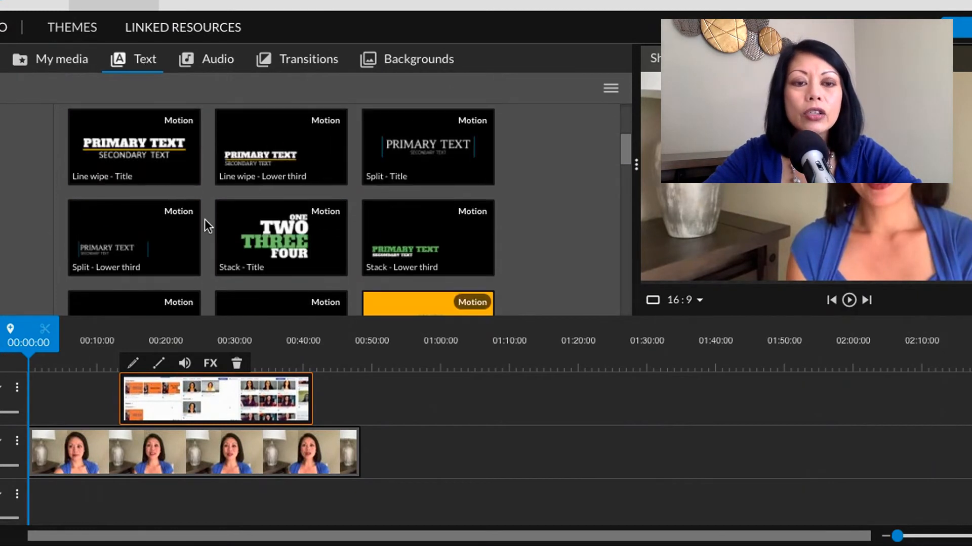
{"action": "scroll", "coordinate": [205, 220], "scroll_direction": "down", "scroll_amount": 1}
{"action": "left_click", "coordinate": [177, 204]}
{"action": "left_click_drag", "start_coordinate": [61, 372], "coordinate": [51, 407]}
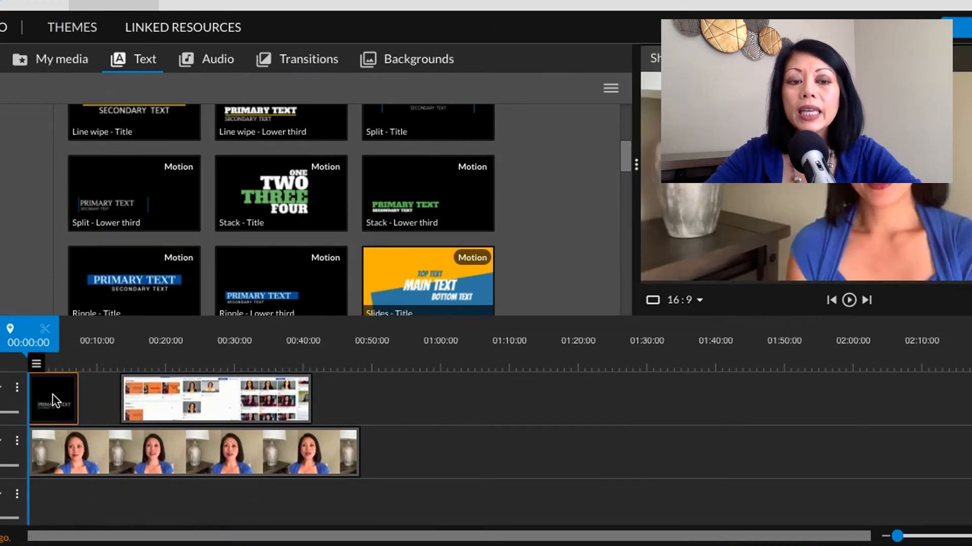
Step: Open the lower third for editing and set its accent colour to #b81d18
{"action": "double_click", "coordinate": [54, 400]}
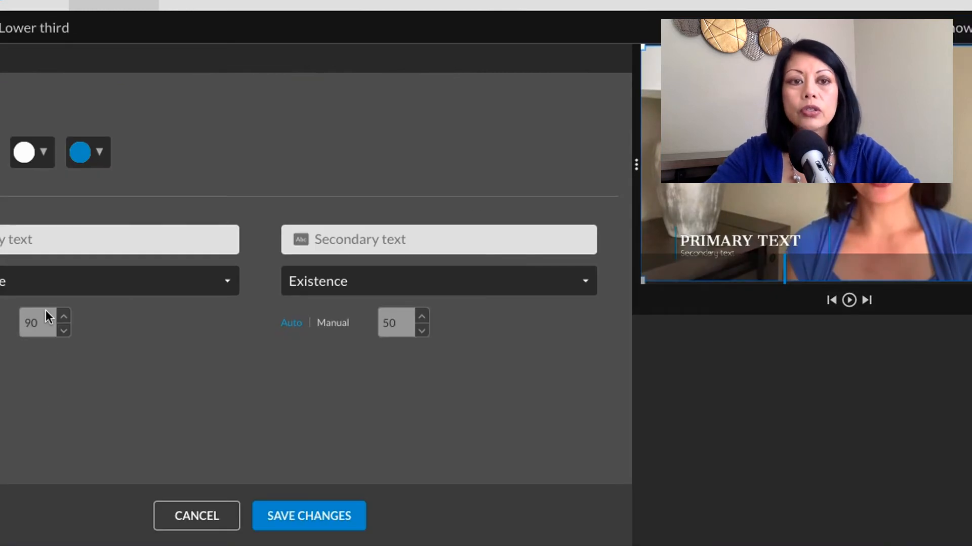
{"action": "left_click", "coordinate": [79, 154]}
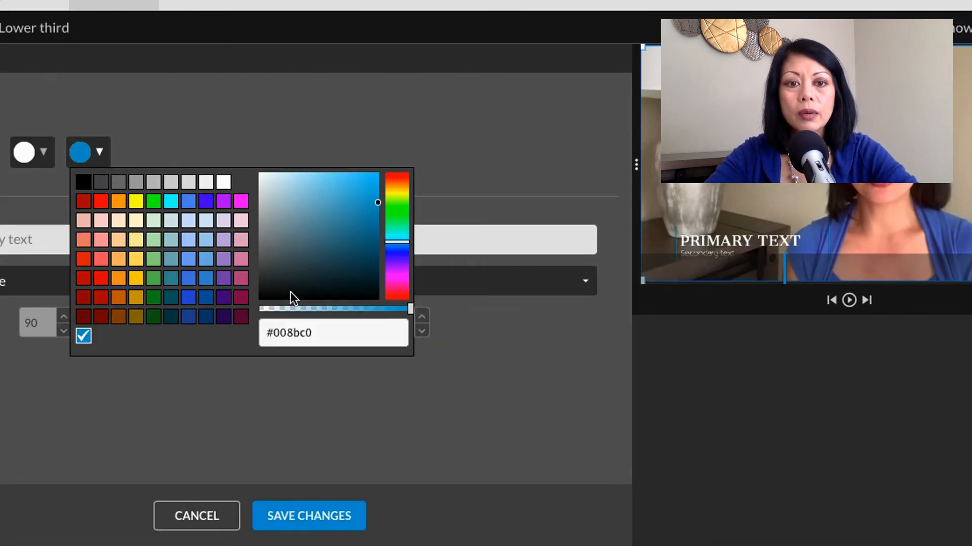
{"action": "double_click", "coordinate": [292, 333]}
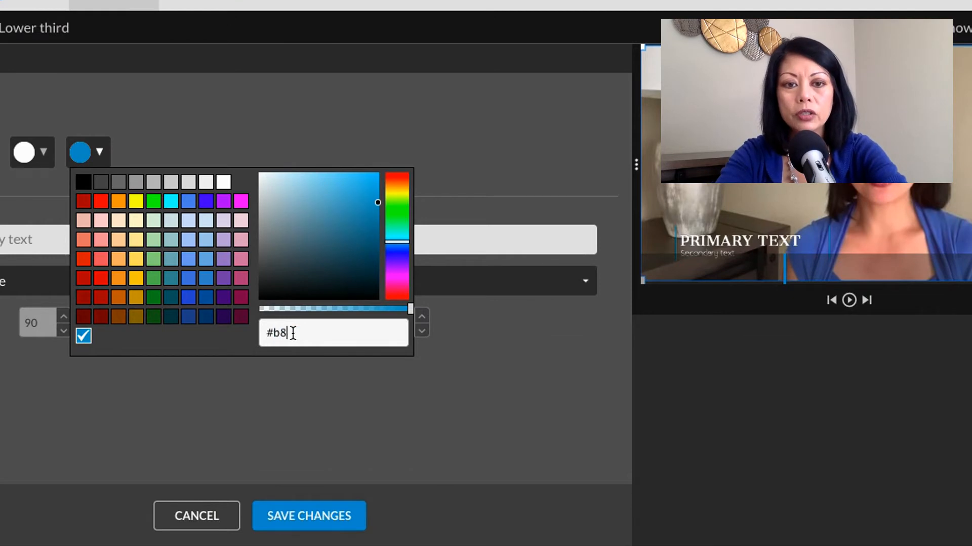
{"action": "type", "text": "8"}
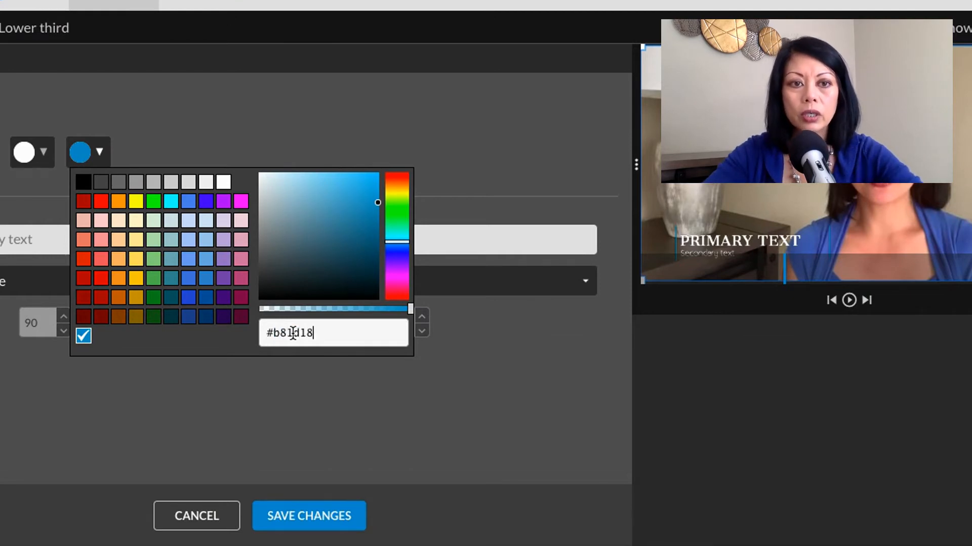
{"action": "key", "text": "Return"}
{"action": "left_click", "coordinate": [302, 428]}
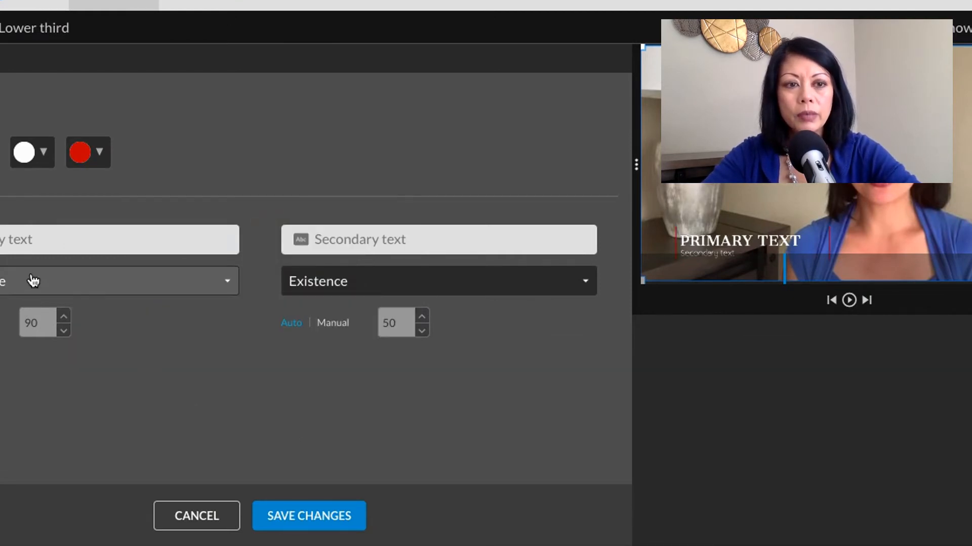
Step: Change the font of the lower third's primary text to a plain sans-serif
{"action": "left_click", "coordinate": [31, 280]}
{"action": "scroll", "coordinate": [28, 402], "scroll_direction": "down", "scroll_amount": 10}
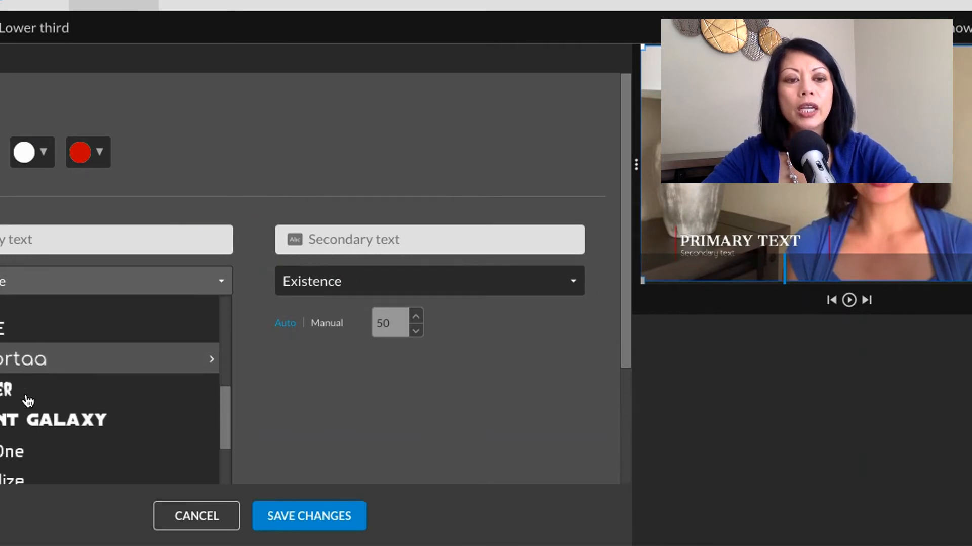
{"action": "scroll", "coordinate": [28, 402], "scroll_direction": "down", "scroll_amount": 4}
{"action": "scroll", "coordinate": [23, 397], "scroll_direction": "up", "scroll_amount": 2}
{"action": "left_click", "coordinate": [203, 286]}
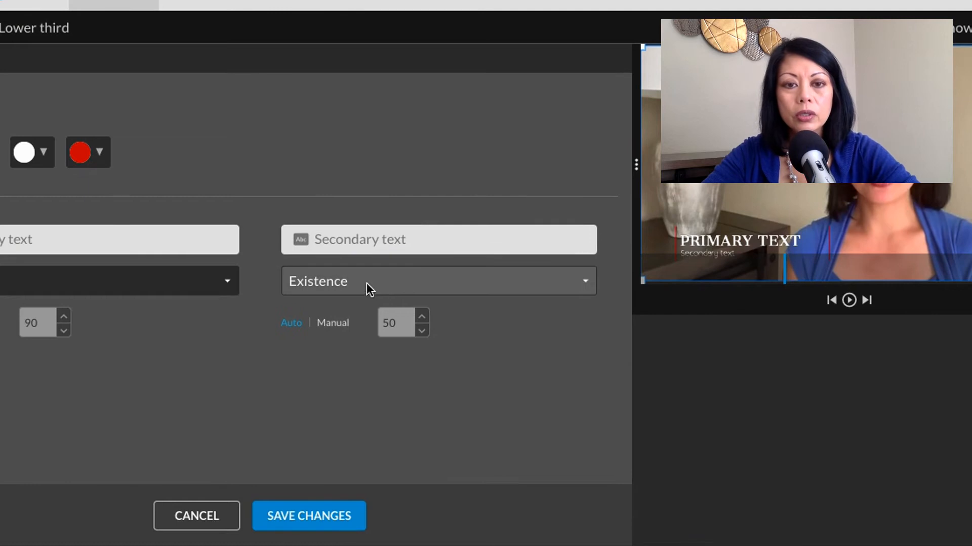
Step: Set the font of the lower third's secondary text to Lato
{"action": "left_click", "coordinate": [358, 297]}
{"action": "left_click", "coordinate": [358, 297]}
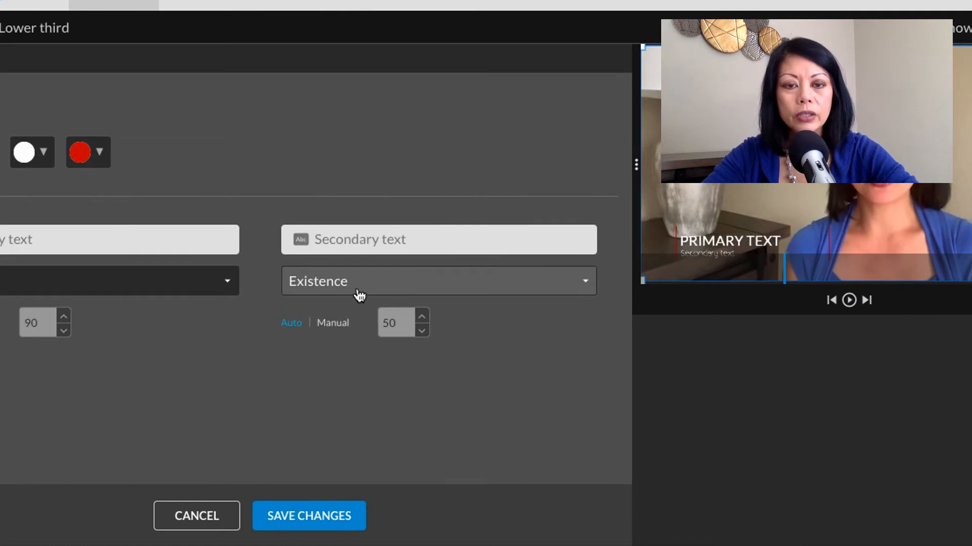
{"action": "left_click", "coordinate": [348, 286]}
{"action": "scroll", "coordinate": [369, 432], "scroll_direction": "down", "scroll_amount": 5}
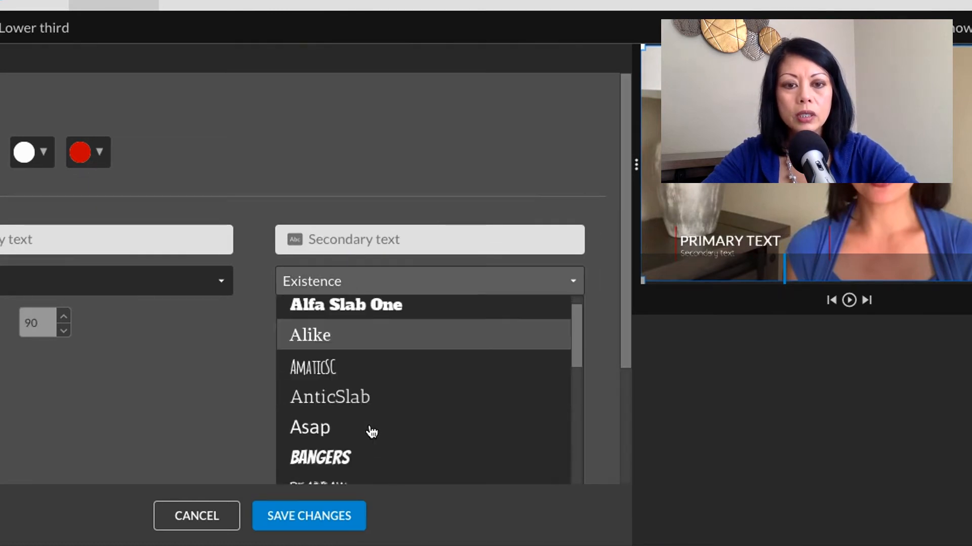
{"action": "scroll", "coordinate": [371, 431], "scroll_direction": "down", "scroll_amount": 10}
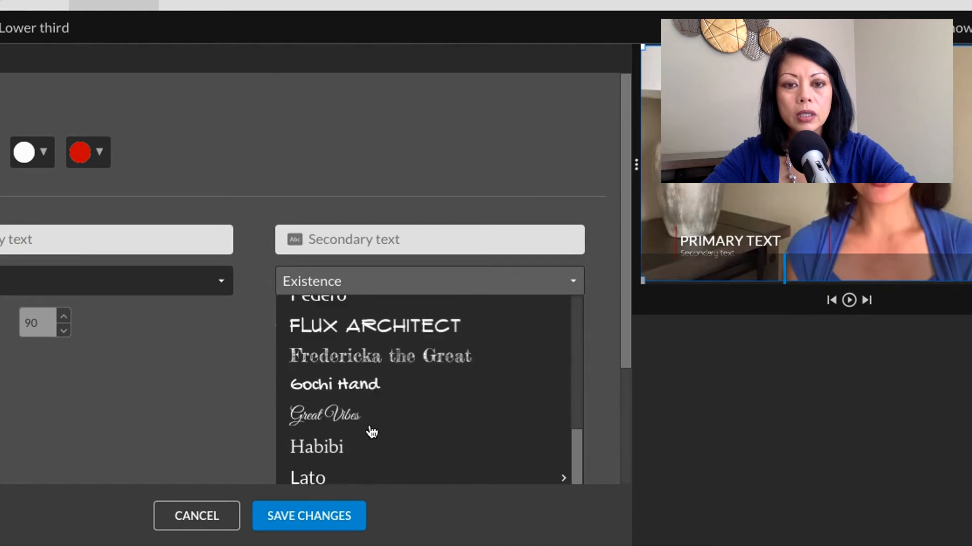
{"action": "left_click", "coordinate": [329, 340]}
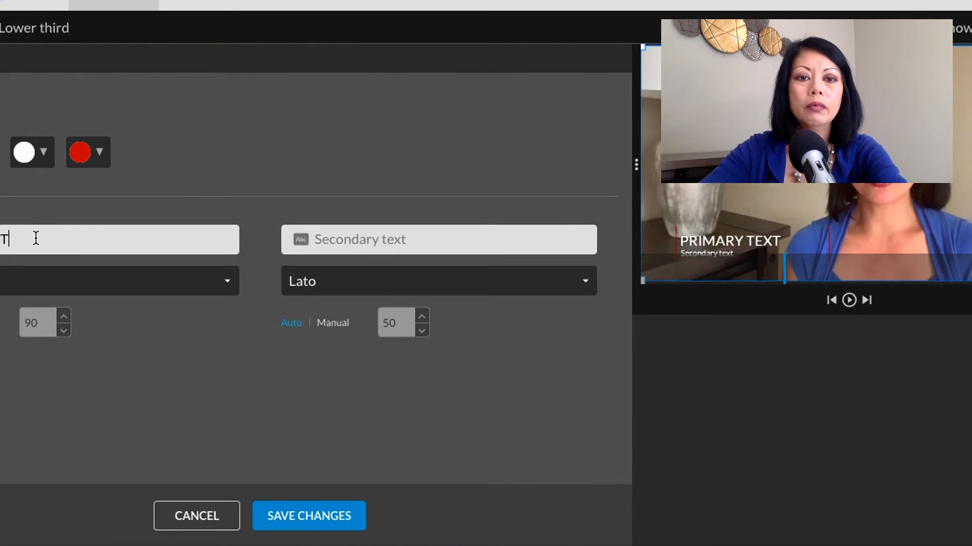
Step: Enter the presenter's full name as the primary text and "Creator, Master Video Today" as the secondary text
{"action": "left_click", "coordinate": [370, 243]}
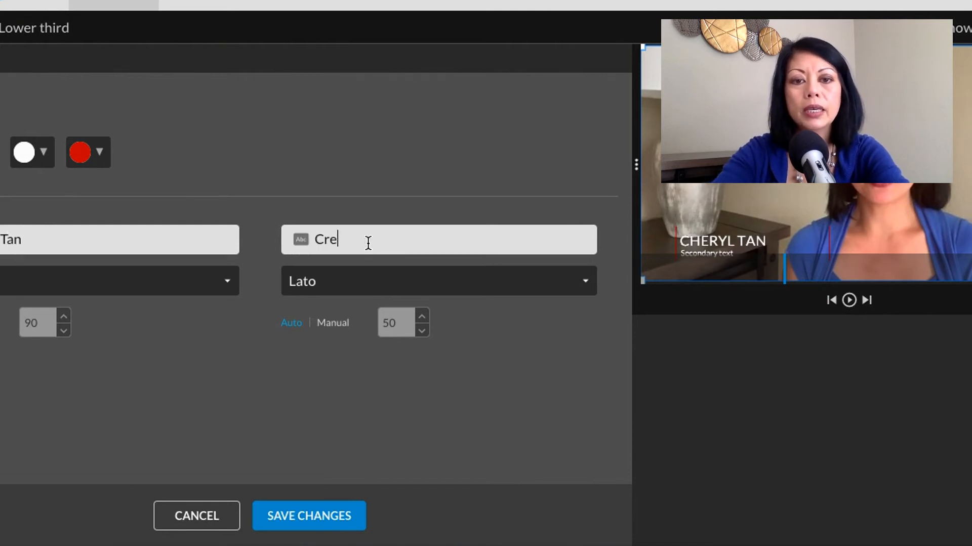
{"action": "type", "text": "Creator, Master Video Today"}
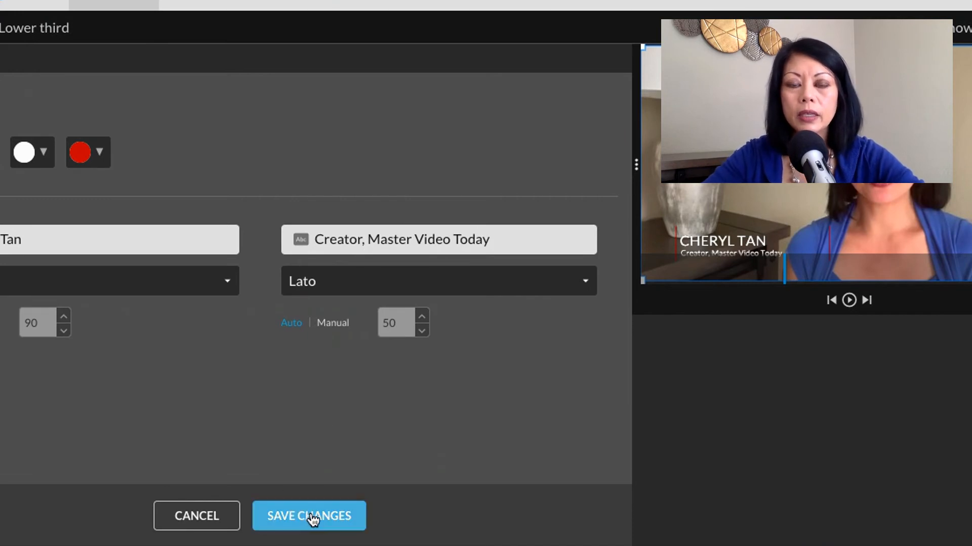
Step: Save the lower-third edits and play the video back from the beginning to check the title and the overlaid screen recording
{"action": "left_click", "coordinate": [313, 516]}
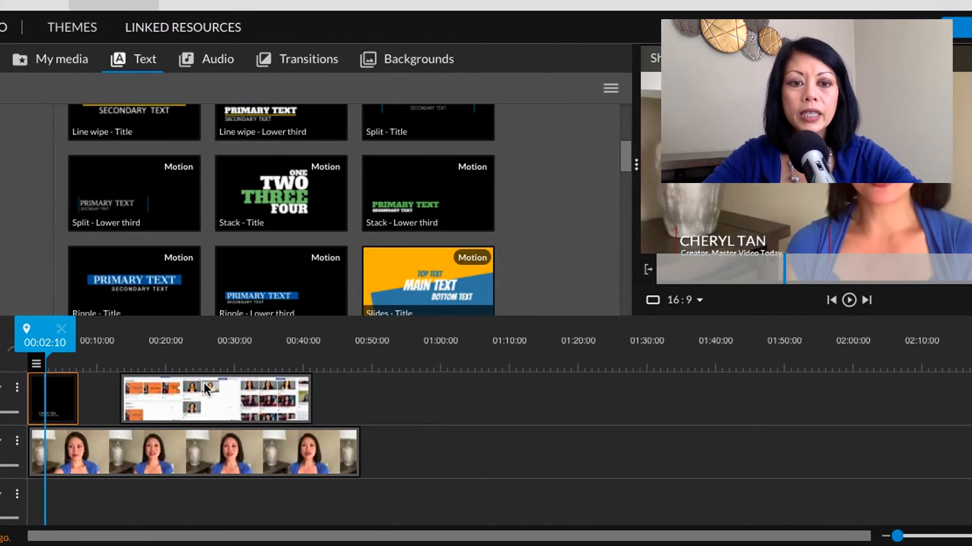
{"action": "left_click_drag", "start_coordinate": [41, 328], "coordinate": [187, 373]}
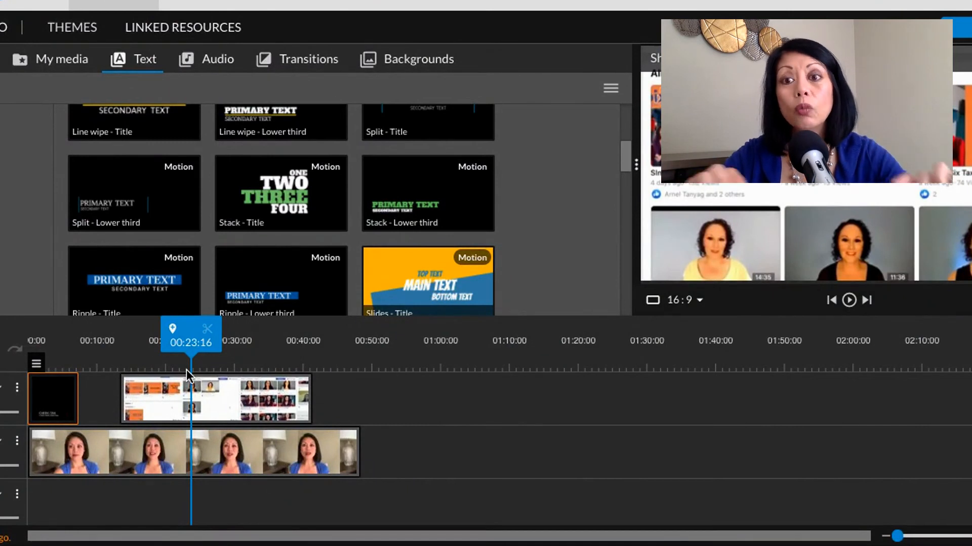
{"action": "left_click_drag", "start_coordinate": [191, 336], "coordinate": [25, 336]}
{"action": "key", "text": "space"}
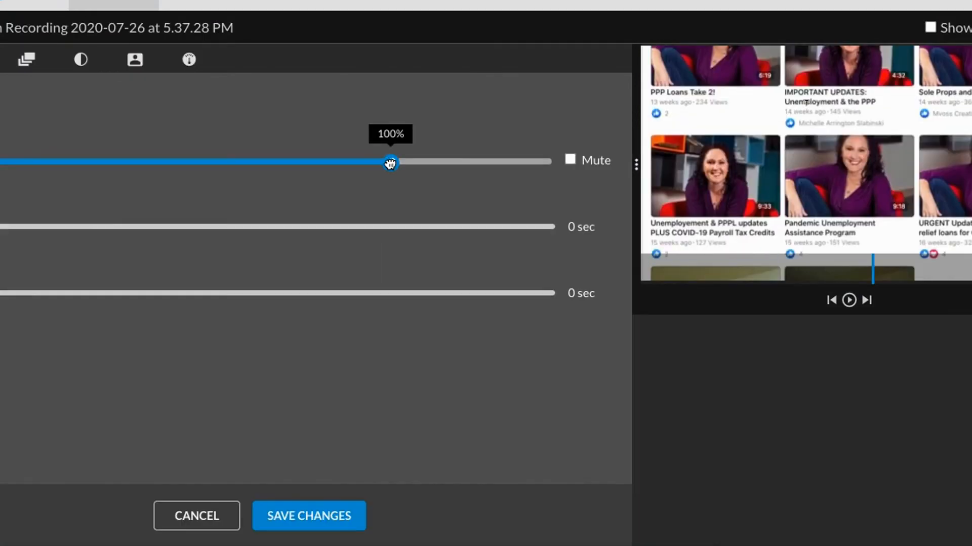
Step: Turn the screen recording clip's volume all the way down and save the change
{"action": "left_click_drag", "start_coordinate": [390, 163], "coordinate": [1, 162]}
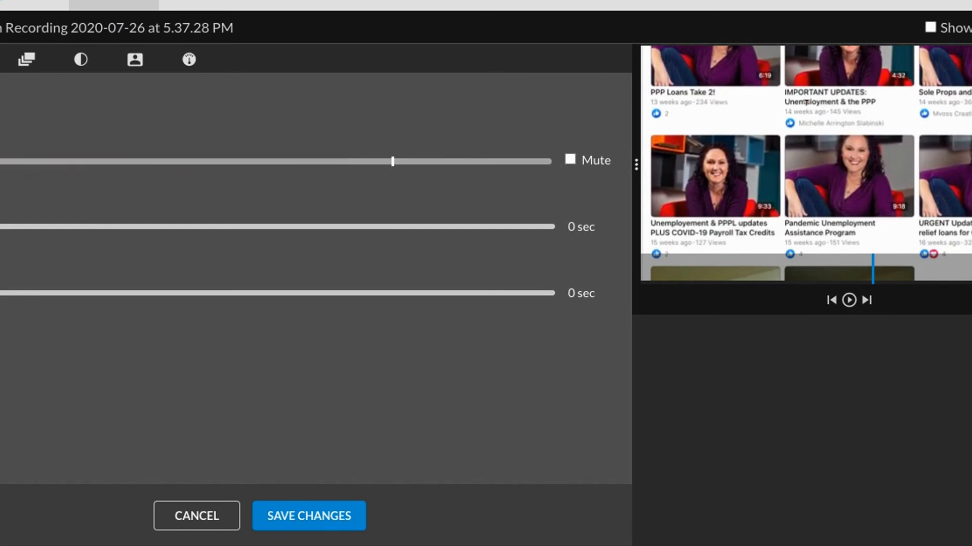
{"action": "left_click", "coordinate": [301, 523]}
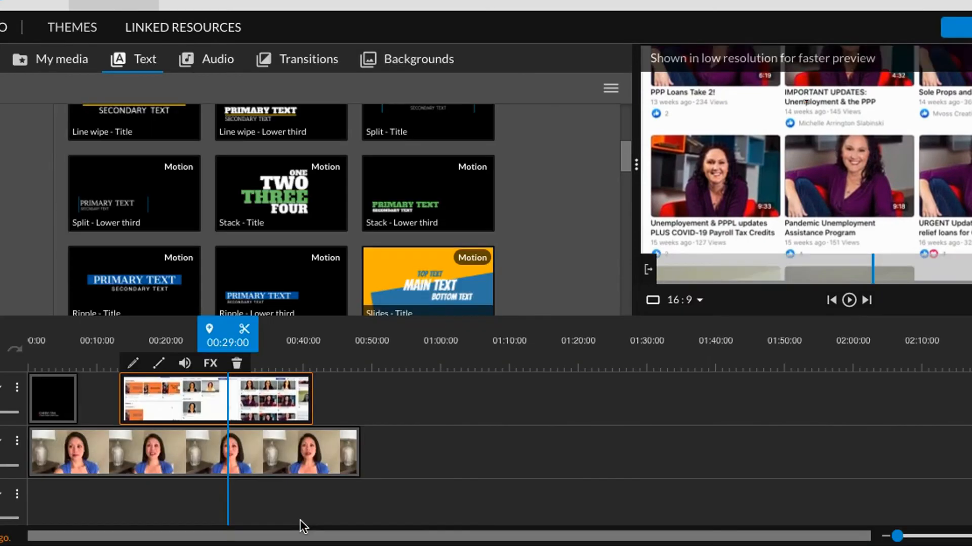
Step: Play back the section from just before the screen recording starts to check its audio against the talking-head clip
{"action": "left_click_drag", "start_coordinate": [232, 334], "coordinate": [115, 348]}
{"action": "key", "text": "space"}
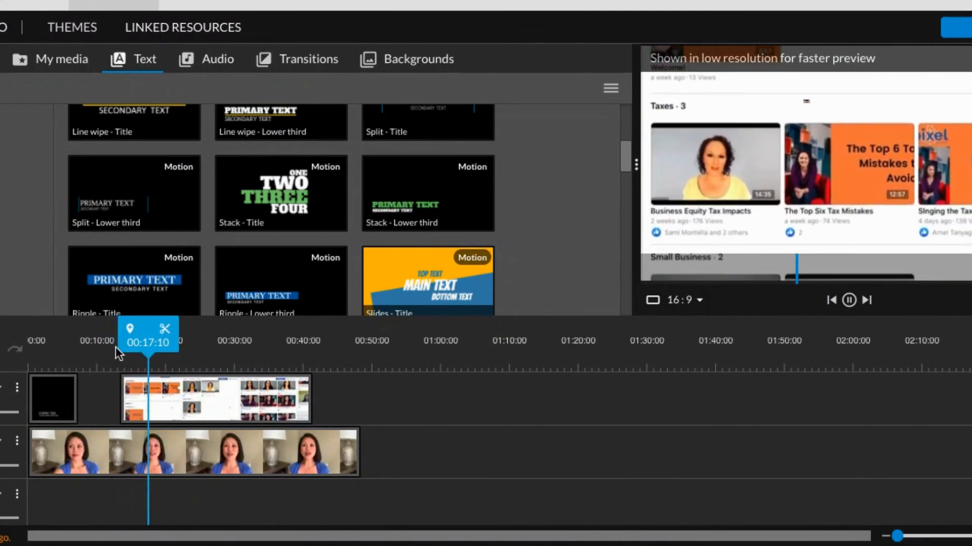
{"action": "key", "text": "space"}
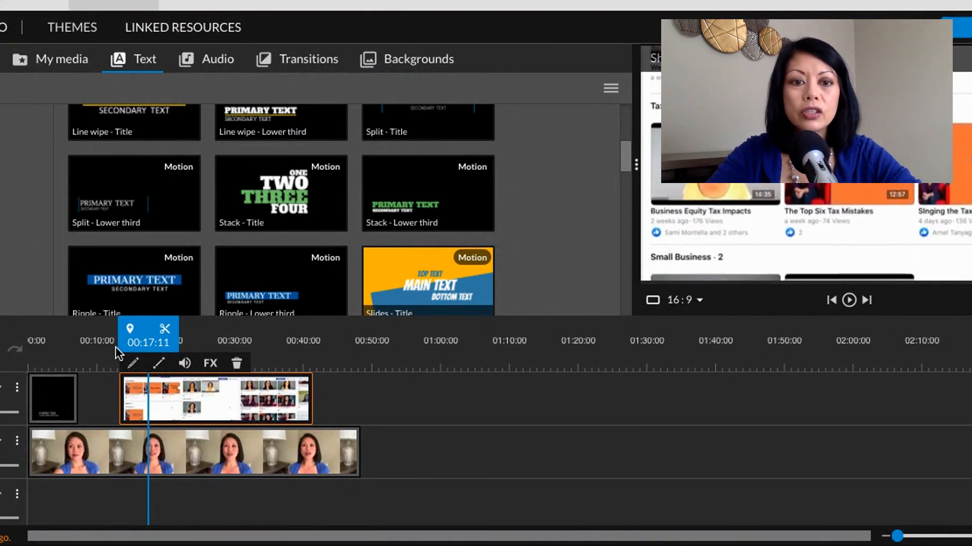
{"action": "key", "text": "space"}
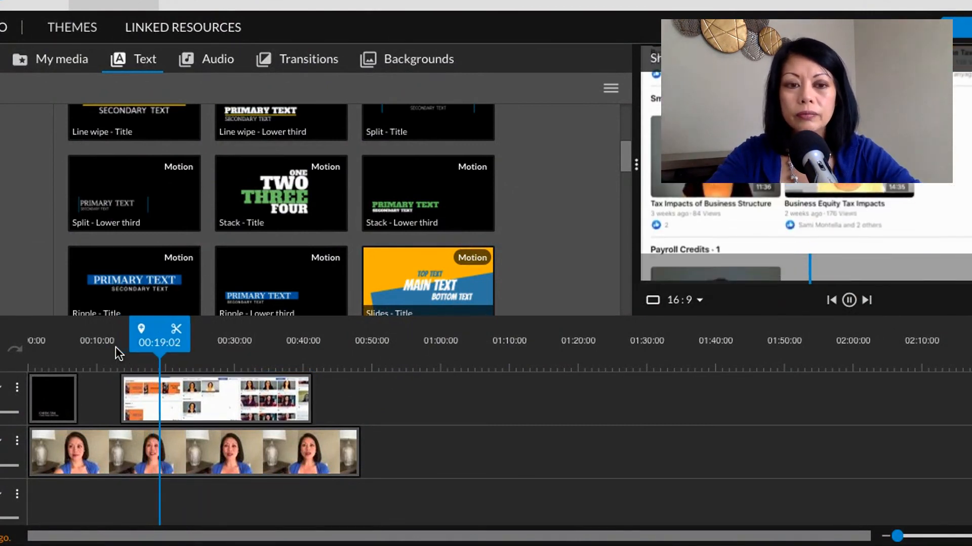
{"action": "key", "text": "space"}
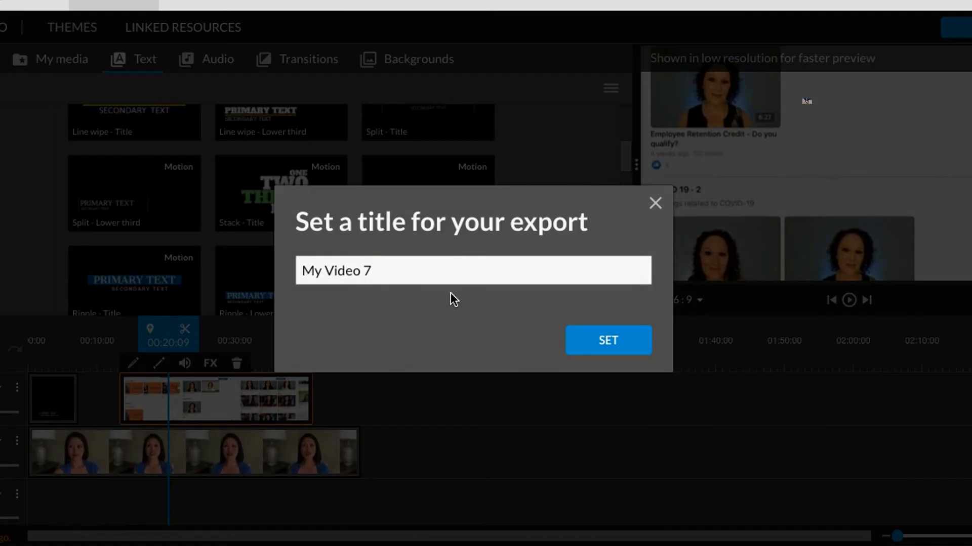
Step: Accept "My Video 7" as the export title and set the export resolution to Full HD 1920x1080
{"action": "left_click", "coordinate": [609, 341]}
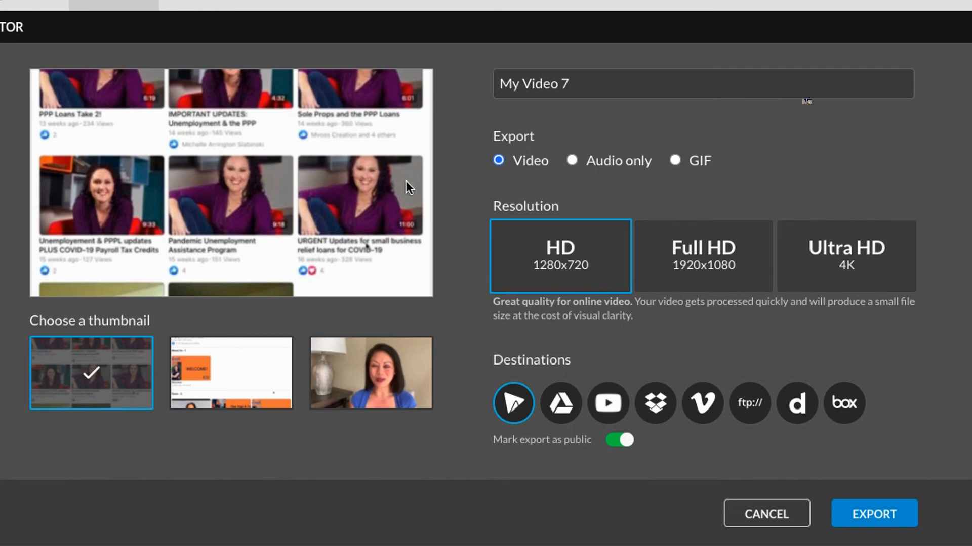
{"action": "left_click", "coordinate": [710, 276]}
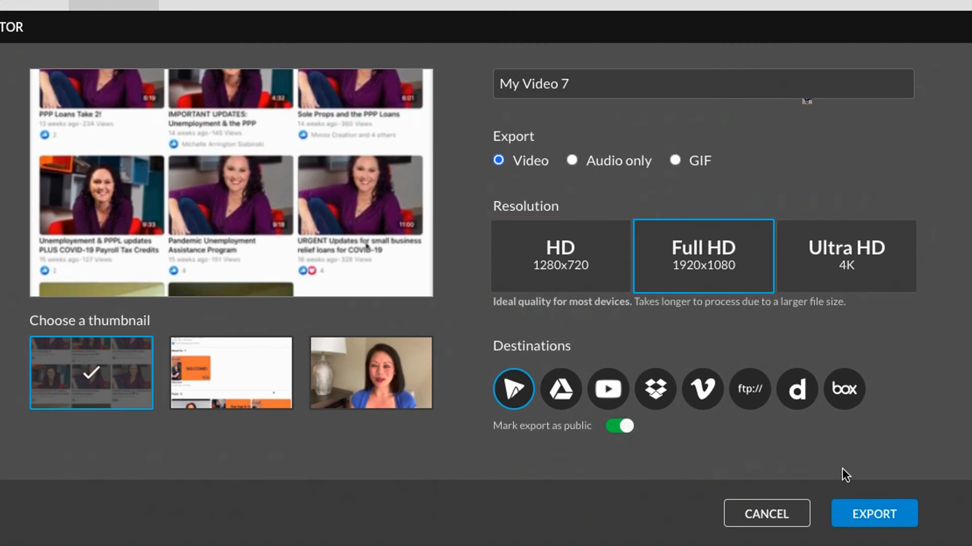